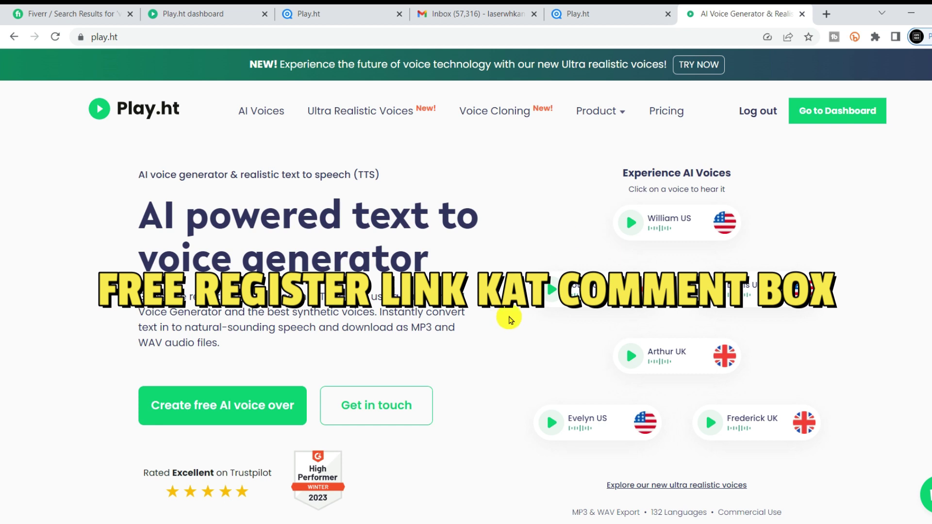
- Open the pricing page, switch to monthly billing, and examine the individual plans, especially the Professional plan's features
{"action": "left_click", "coordinate": [678, 113]}
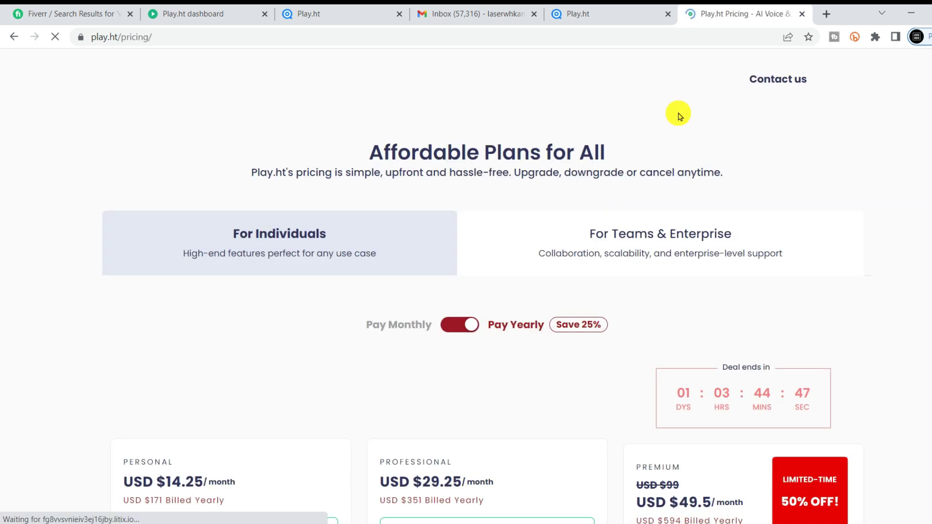
{"action": "scroll", "coordinate": [481, 271], "scroll_direction": "down", "scroll_amount": 3}
{"action": "left_click", "coordinate": [458, 199]}
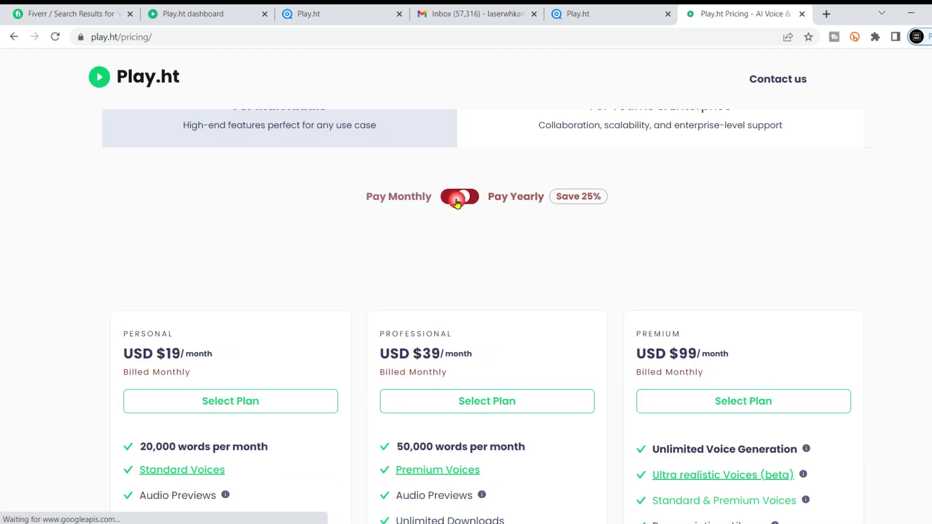
{"action": "scroll", "coordinate": [566, 199], "scroll_direction": "down", "scroll_amount": 3}
{"action": "mouse_move", "coordinate": [551, 178]}
{"action": "left_mouse_down"}
{"action": "mouse_move", "coordinate": [493, 291]}
{"action": "mouse_move", "coordinate": [491, 146]}
{"action": "left_mouse_up"}
{"action": "left_click_drag", "start_coordinate": [380, 257], "coordinate": [506, 254]}
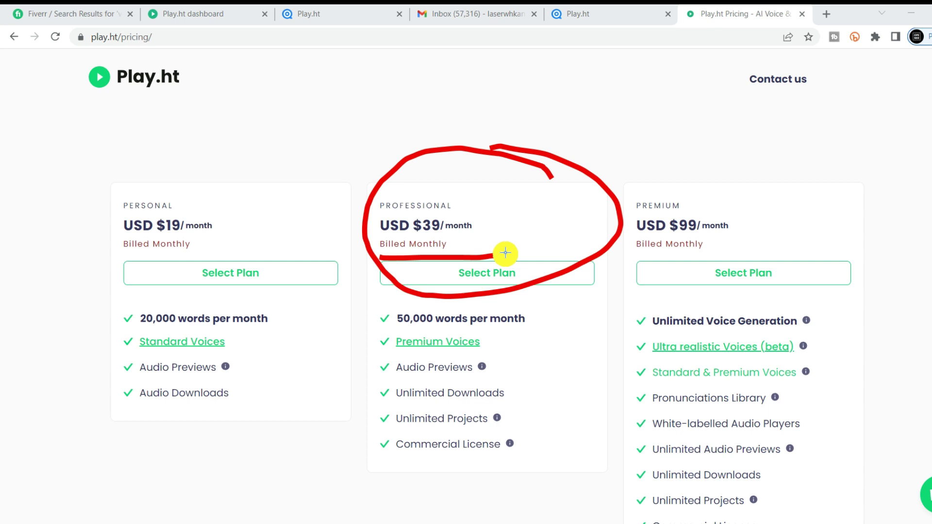
{"action": "scroll", "coordinate": [540, 277], "scroll_direction": "down", "scroll_amount": 3}
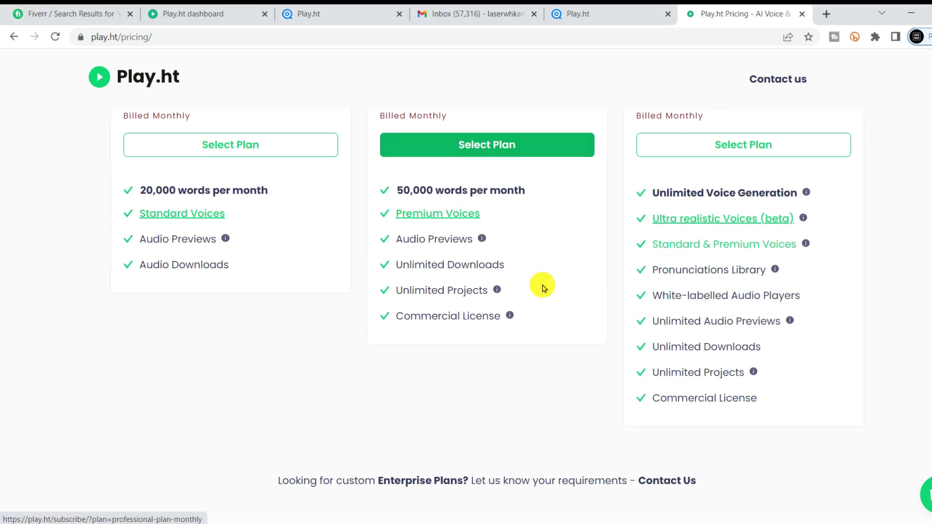
{"action": "scroll", "coordinate": [544, 287], "scroll_direction": "up", "scroll_amount": 5}
{"action": "scroll", "coordinate": [551, 286], "scroll_direction": "down", "scroll_amount": 1}
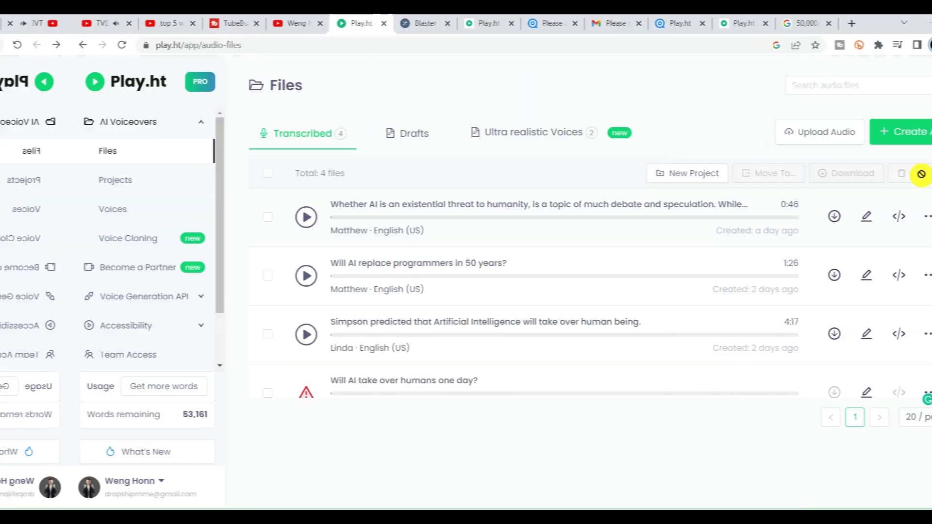
- Create a new audio file using the Standard & Premium Voices experience
{"action": "left_click", "coordinate": [858, 131]}
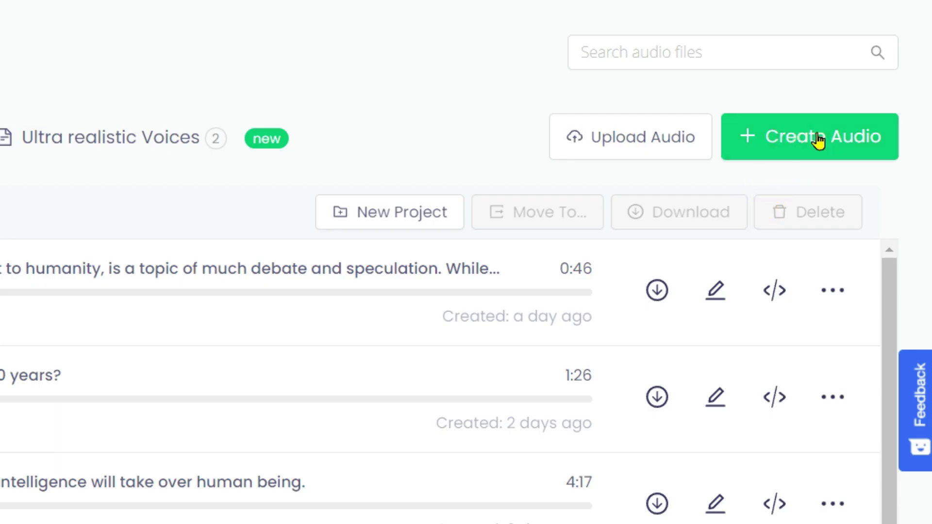
{"action": "left_click", "coordinate": [816, 135]}
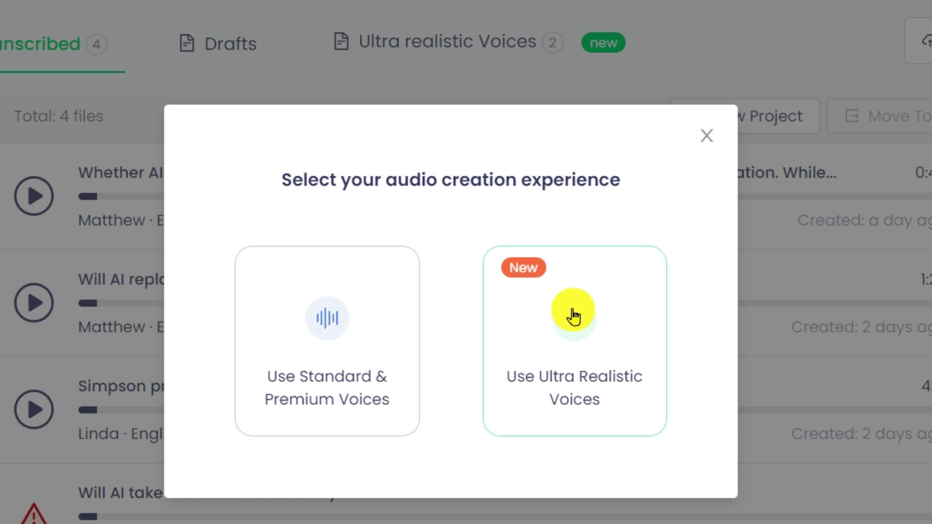
{"action": "left_click", "coordinate": [336, 329]}
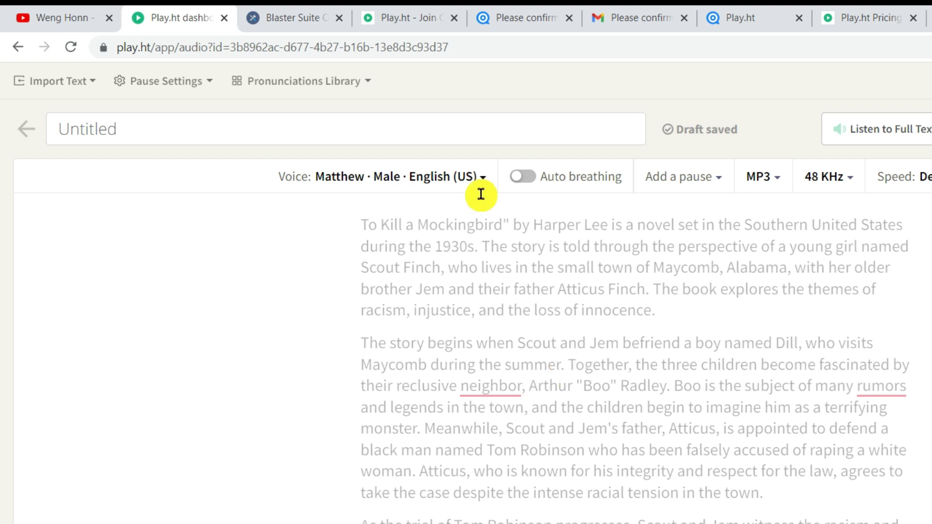
- Open the voice selection for the draft and look through the list of available languages
{"action": "left_click", "coordinate": [449, 190]}
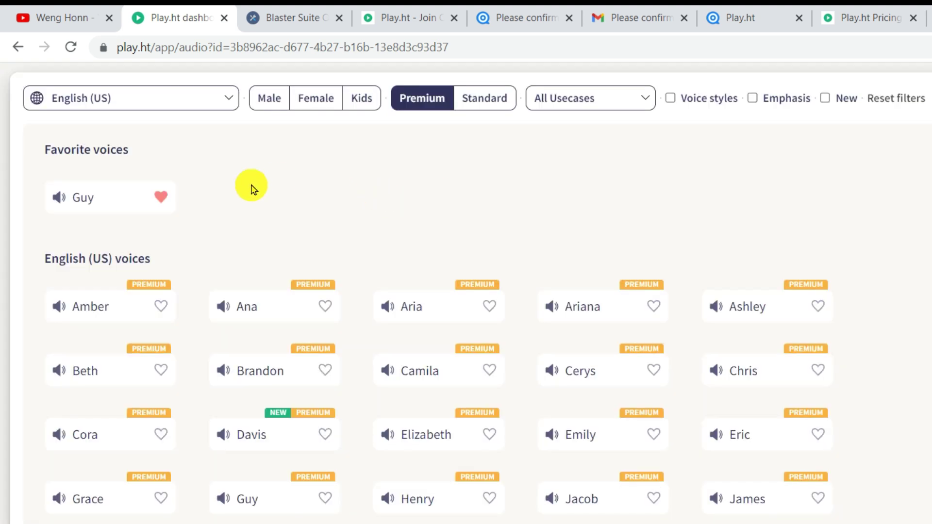
{"action": "left_click", "coordinate": [108, 102]}
{"action": "scroll", "coordinate": [187, 350], "scroll_direction": "down", "scroll_amount": 20}
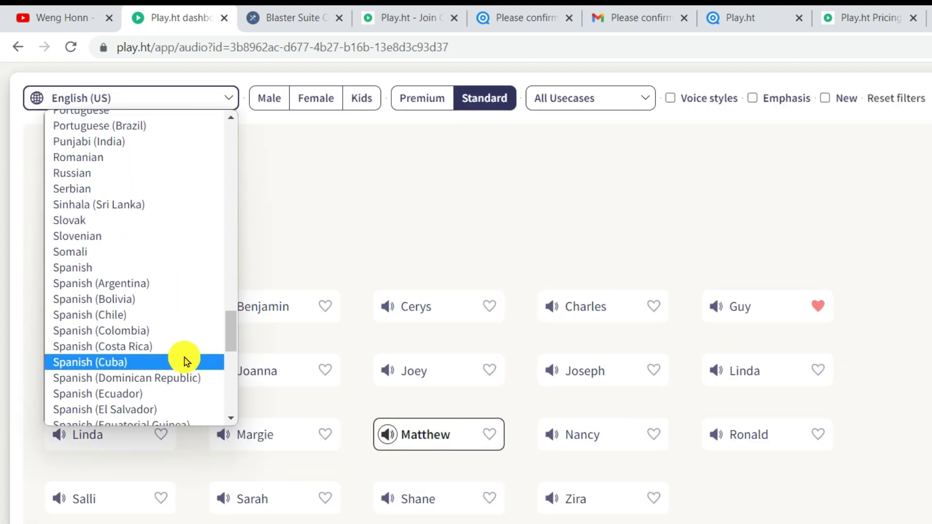
{"action": "scroll", "coordinate": [184, 360], "scroll_direction": "up", "scroll_amount": 20}
{"action": "scroll", "coordinate": [183, 357], "scroll_direction": "up", "scroll_amount": 10}
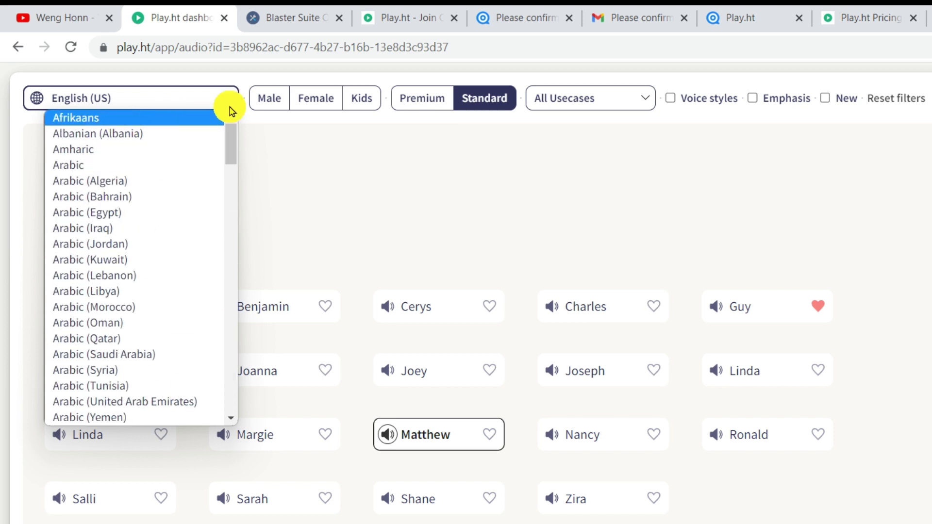
- Compare the English (US) voices by Male, Female, Kids, Premium and Standard filters, and preview the standard male voices Matthew and Charles
{"action": "left_click", "coordinate": [272, 99]}
{"action": "left_click", "coordinate": [332, 101]}
{"action": "left_click", "coordinate": [374, 98]}
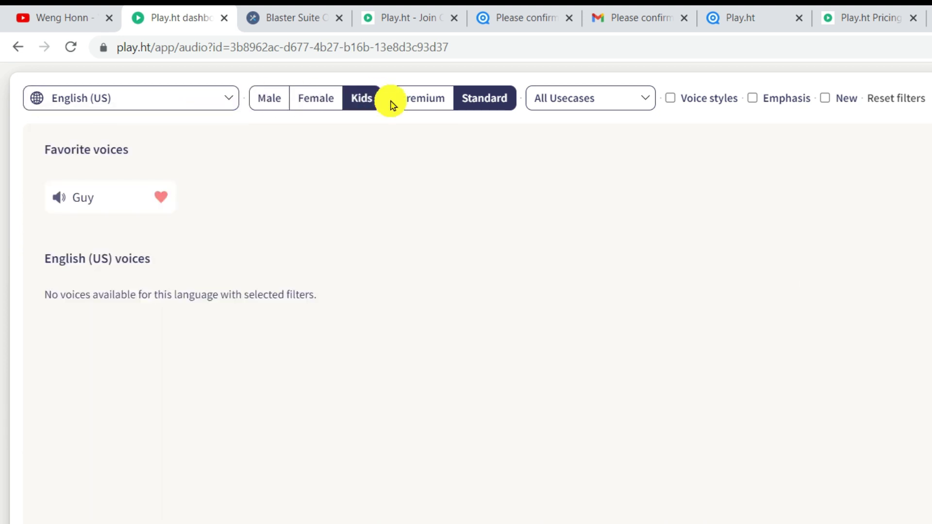
{"action": "left_click", "coordinate": [426, 104]}
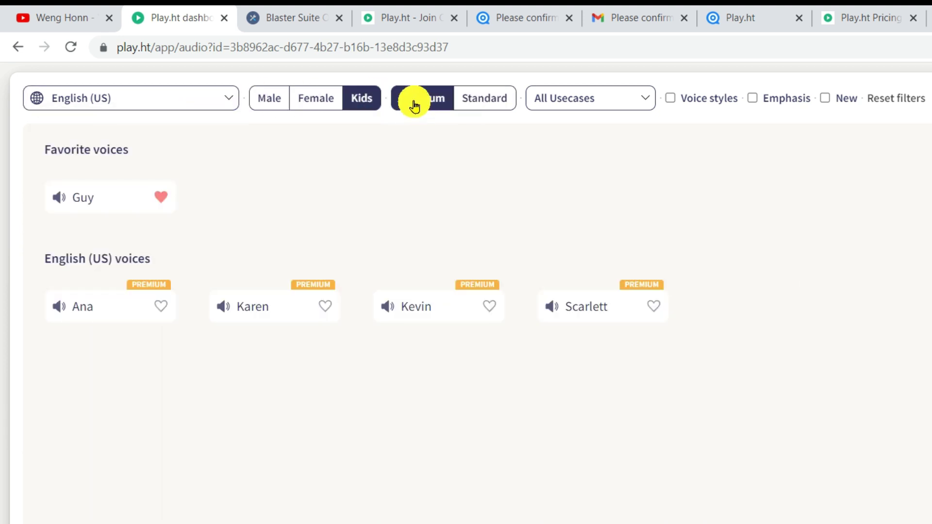
{"action": "left_click", "coordinate": [511, 100]}
{"action": "left_click", "coordinate": [273, 100]}
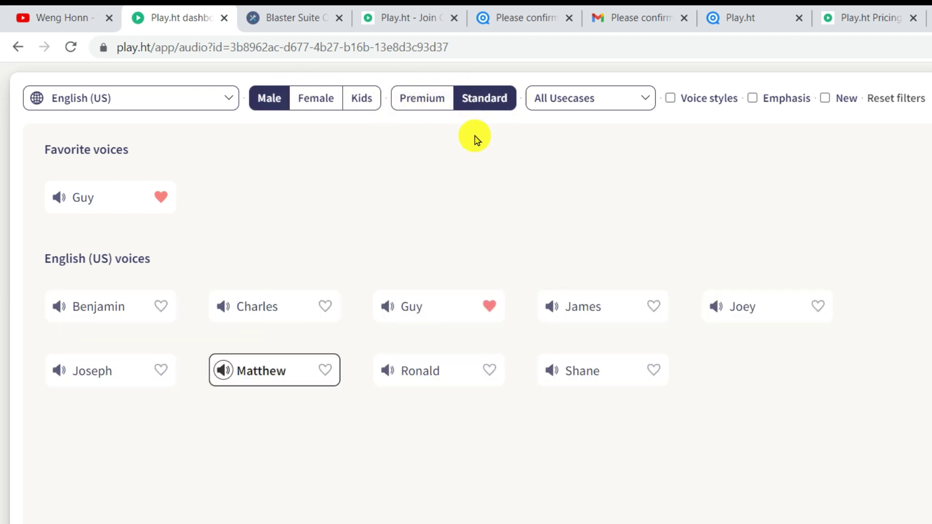
{"action": "left_click", "coordinate": [309, 104]}
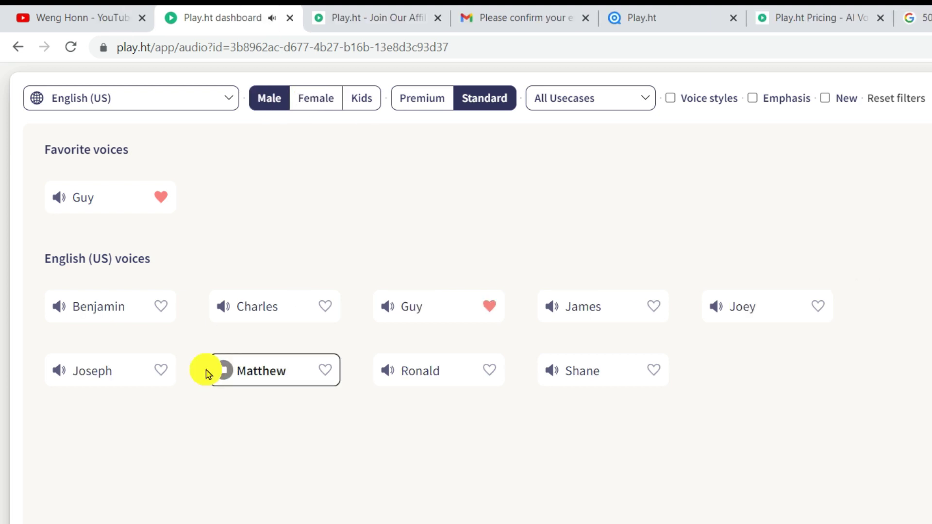
{"action": "left_click", "coordinate": [222, 307]}
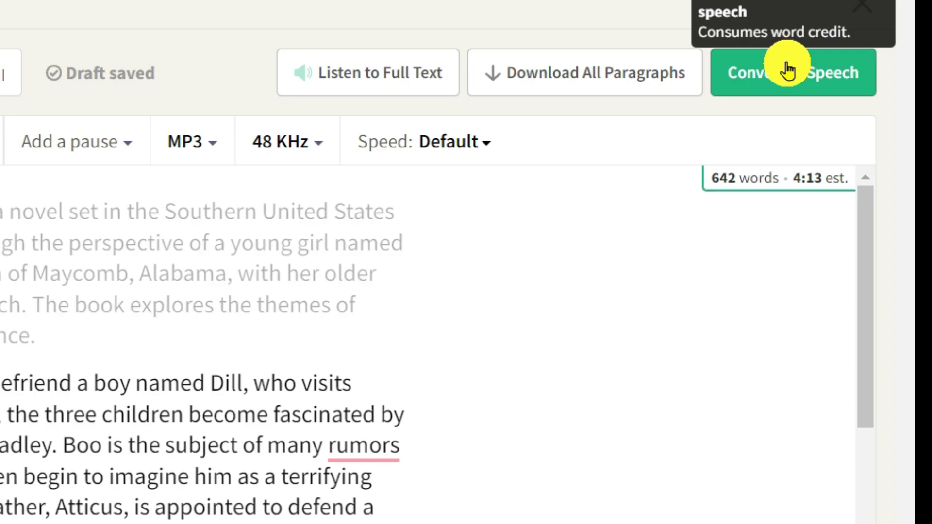
- Convert the book summary text to speech and download the generated audio file
{"action": "left_click", "coordinate": [832, 70]}
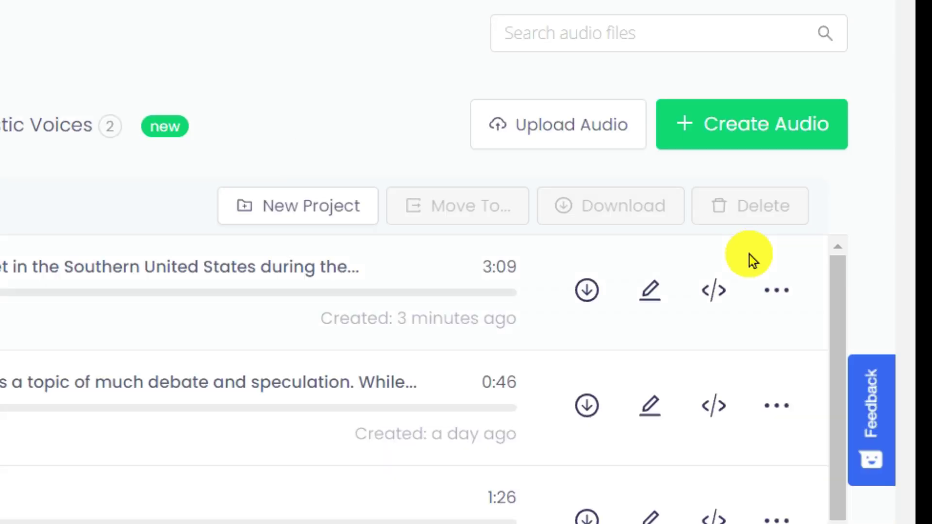
{"action": "left_click", "coordinate": [593, 283]}
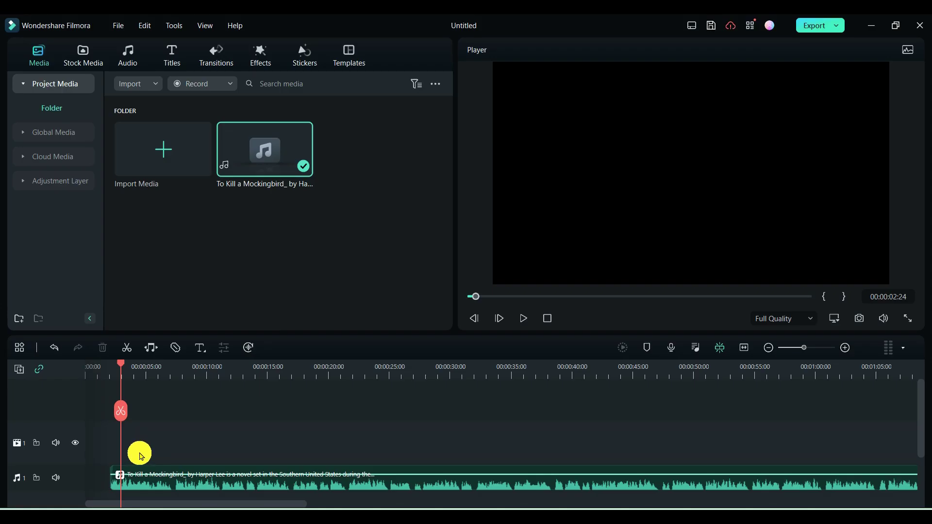
- In Filmora, move the audio clip and playhead to the timeline start and transcribe the selected clip with Speech-to-Text in English (US)
{"action": "left_click_drag", "start_coordinate": [114, 474], "coordinate": [89, 475]}
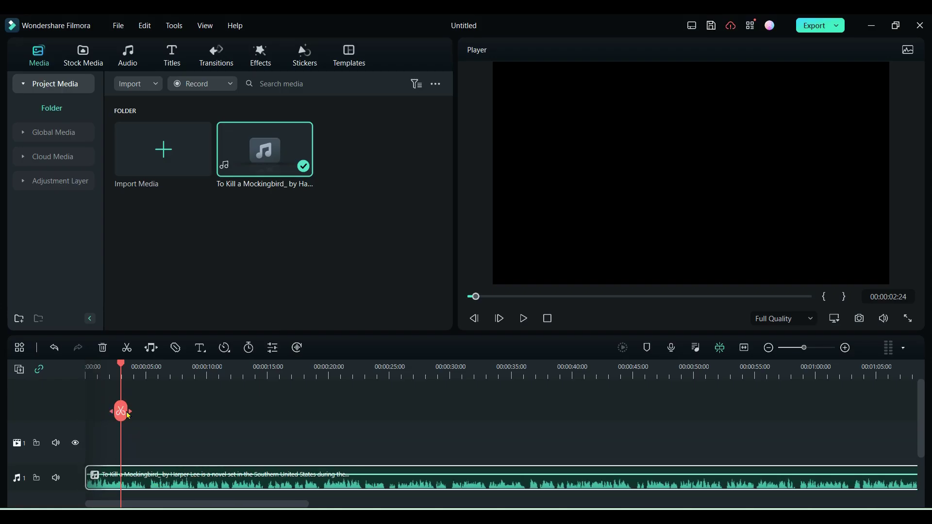
{"action": "left_click_drag", "start_coordinate": [130, 410], "coordinate": [91, 412]}
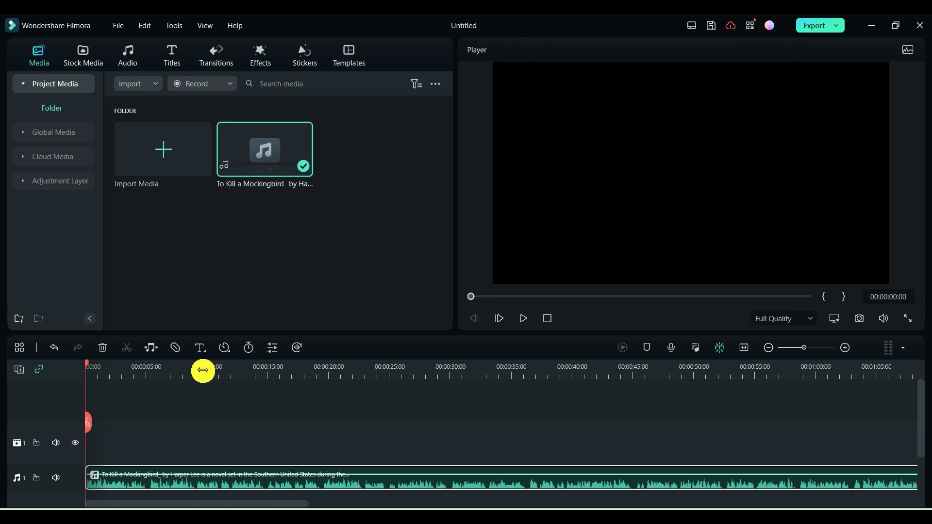
{"action": "left_click", "coordinate": [297, 346]}
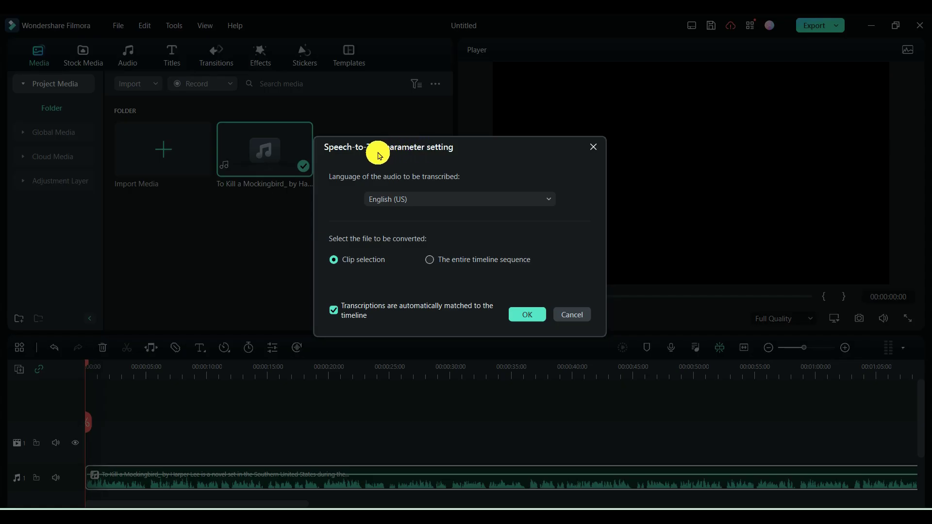
{"action": "left_click", "coordinate": [527, 314]}
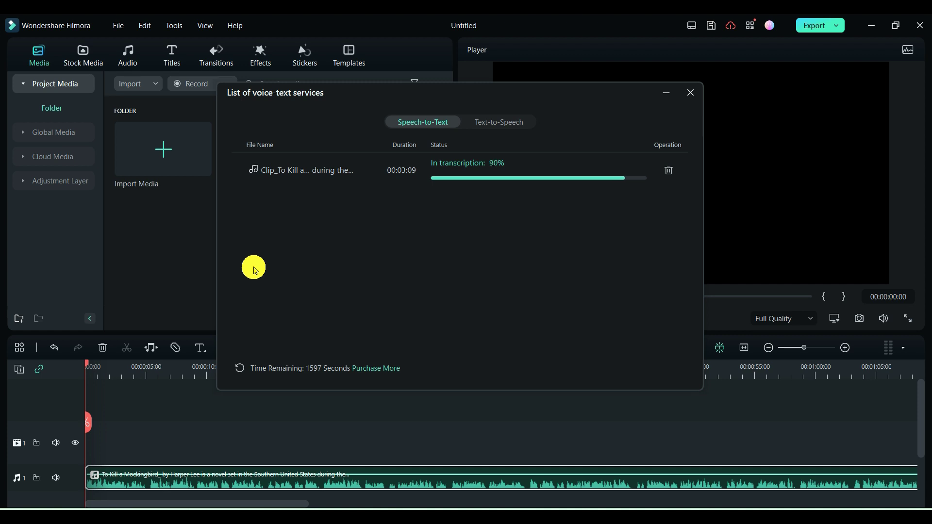
{"action": "left_click", "coordinate": [665, 93]}
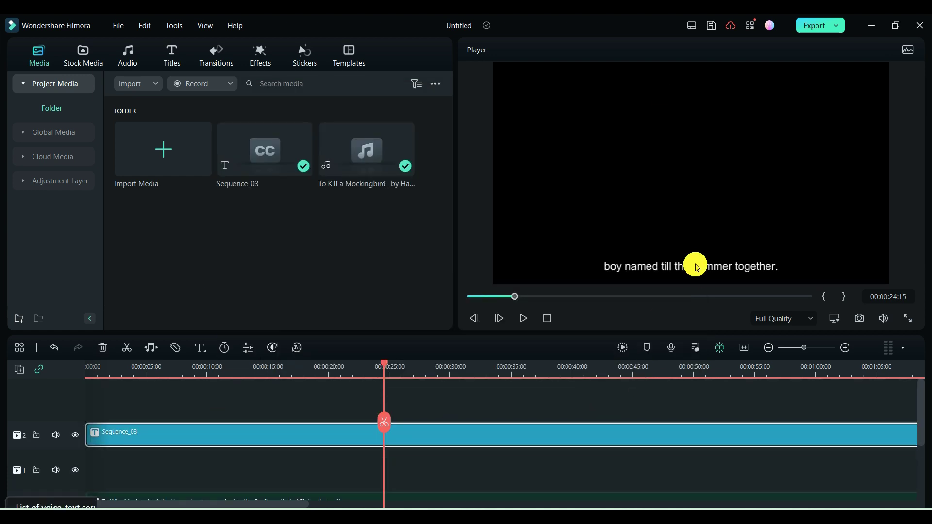
- Play the timeline from the beginning to check the generated subtitles against the voiceover
{"action": "left_click", "coordinate": [698, 286]}
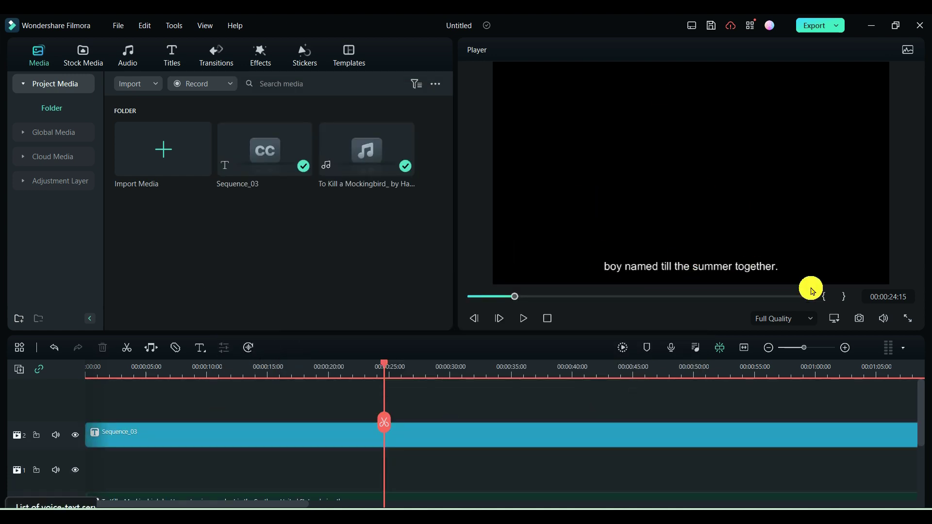
{"action": "scroll", "coordinate": [384, 412], "scroll_direction": "down", "scroll_amount": 3}
{"action": "left_click_drag", "start_coordinate": [386, 430], "coordinate": [88, 425]}
{"action": "key", "text": "space"}
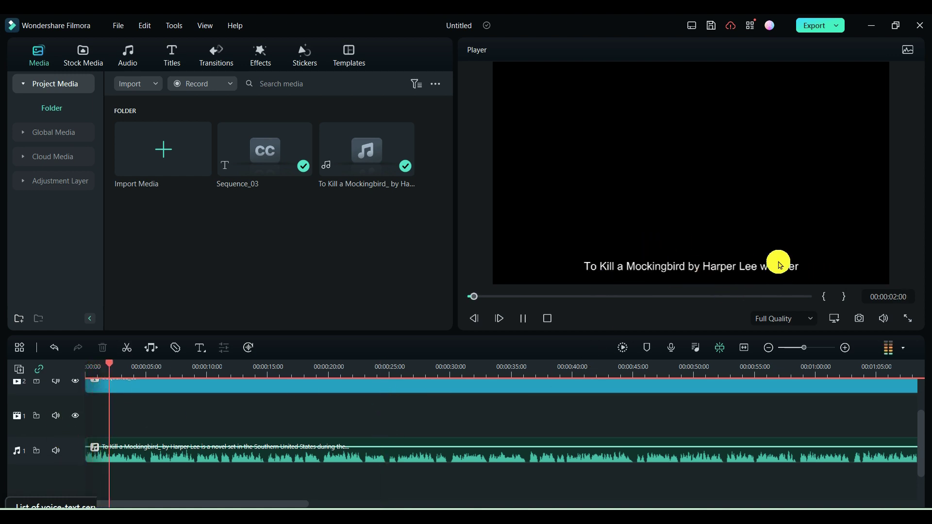
{"action": "left_click", "coordinate": [523, 319]}
- Edit the subtitle clip, replacing "with her" in the first line with "is a novel set in the Southern United States during the 1930s"
{"action": "scroll", "coordinate": [210, 427], "scroll_direction": "up", "scroll_amount": 2}
{"action": "left_click", "coordinate": [120, 429]}
{"action": "double_click", "coordinate": [340, 420]}
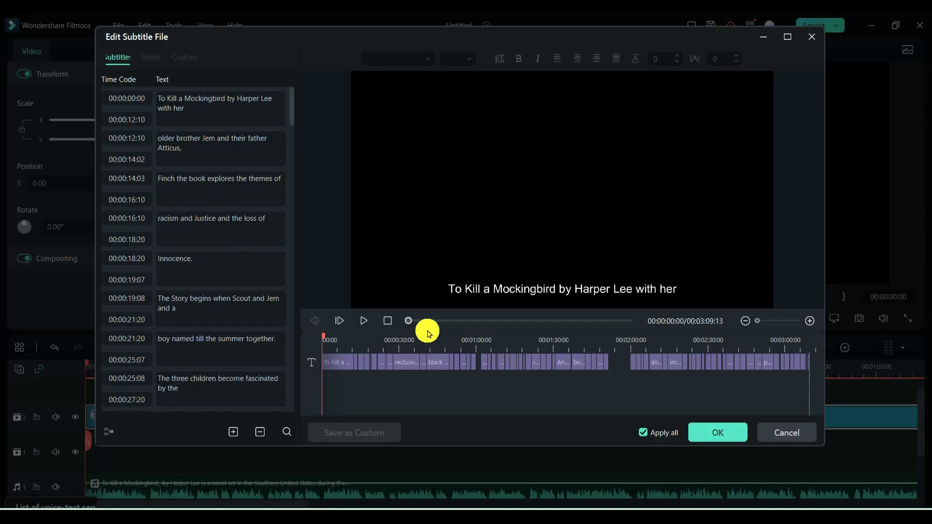
{"action": "left_click", "coordinate": [427, 322]}
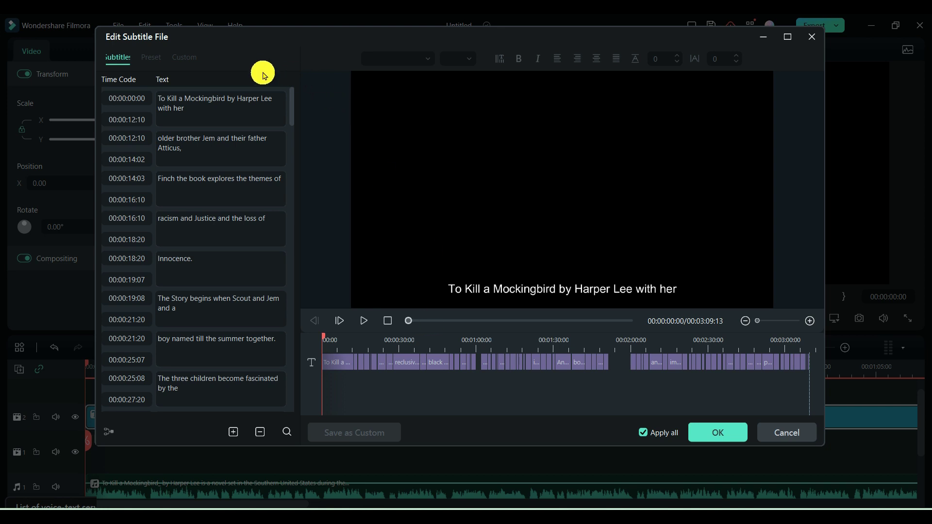
{"action": "left_click_drag", "start_coordinate": [184, 109], "coordinate": [158, 108]}
{"action": "key", "text": "BackSpace"}
{"action": "type", "text": "is a novel set in the Southern United States during the 1930s"}
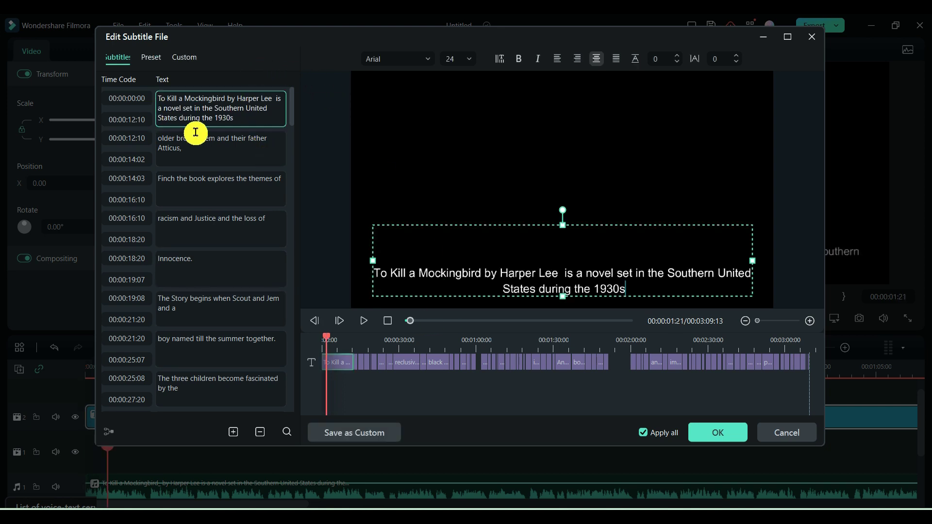
{"action": "left_click", "coordinate": [717, 433]}
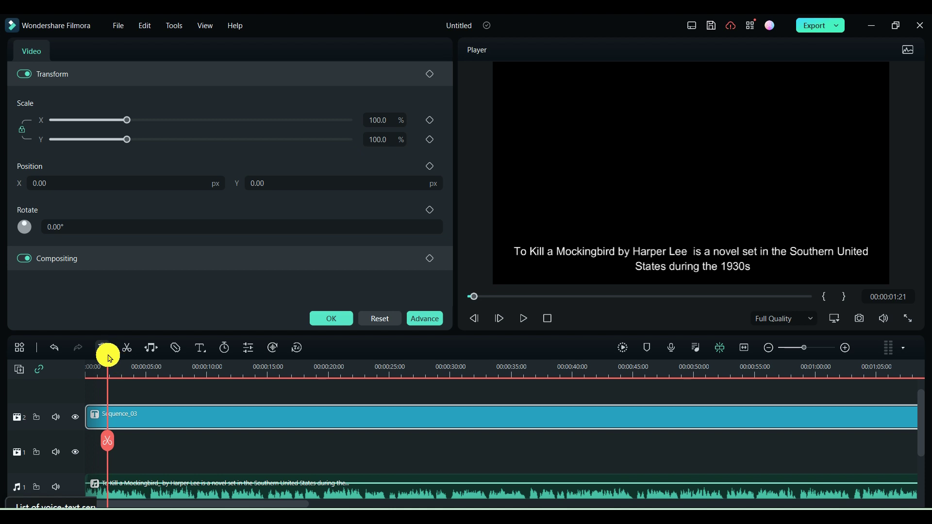
- Play the corrected first subtitle from the start, close the clip's properties, and return the playhead to the timeline start
{"action": "left_click_drag", "start_coordinate": [108, 363], "coordinate": [87, 366]}
{"action": "left_click", "coordinate": [524, 318]}
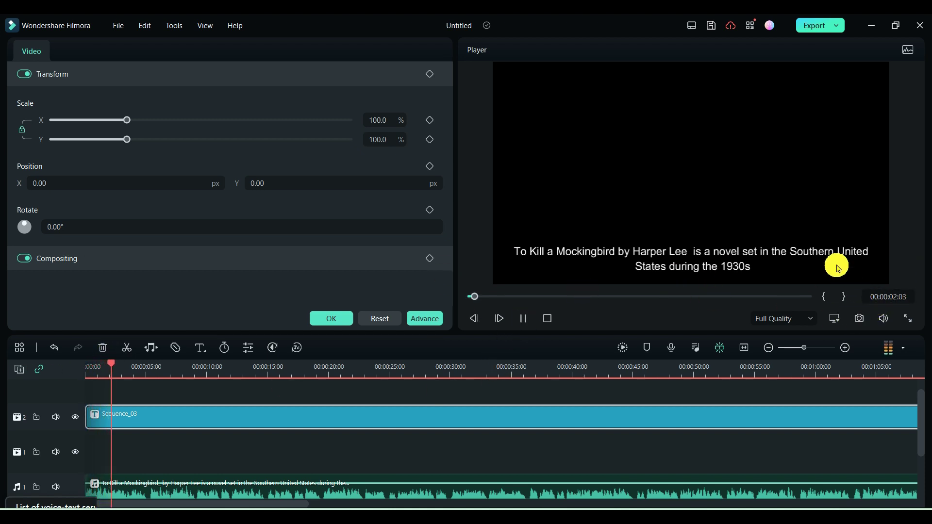
{"action": "left_click", "coordinate": [524, 318]}
{"action": "left_click", "coordinate": [330, 318]}
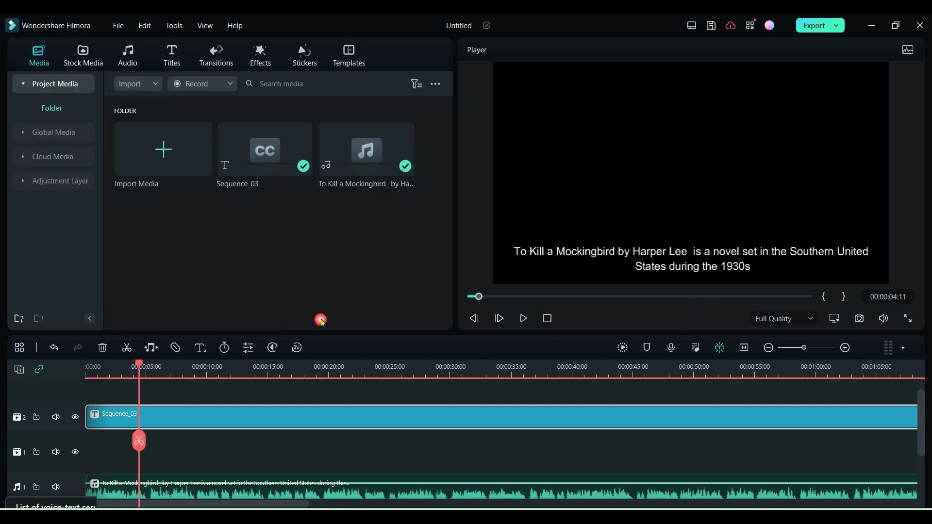
{"action": "left_click_drag", "start_coordinate": [139, 371], "coordinate": [87, 370]}
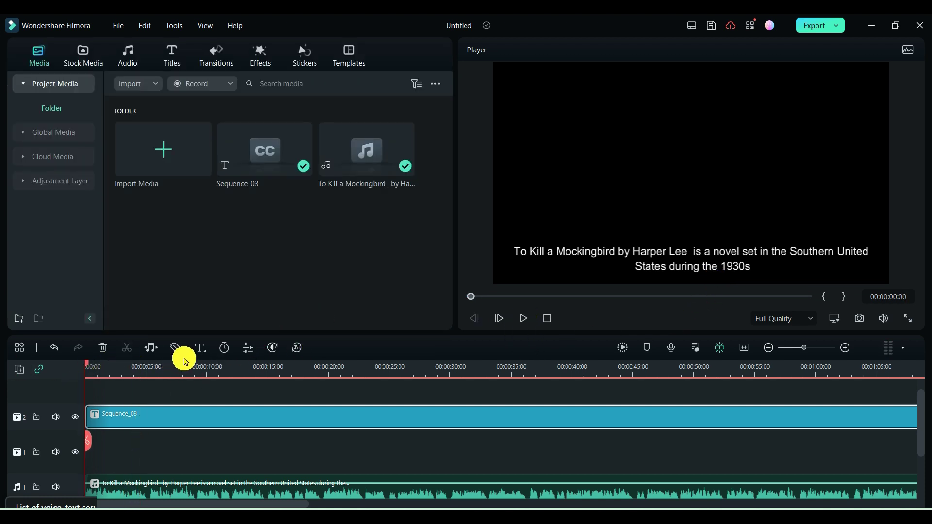
- Browse the stock media sources Giphy, Pixabay and Filmstock, ending on the Pexels video collection
{"action": "left_click", "coordinate": [79, 62]}
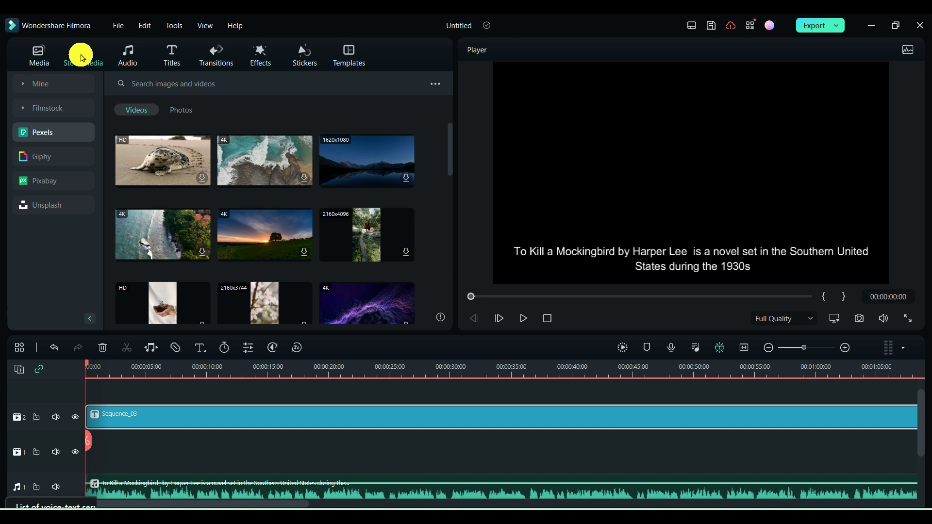
{"action": "left_click", "coordinate": [41, 154]}
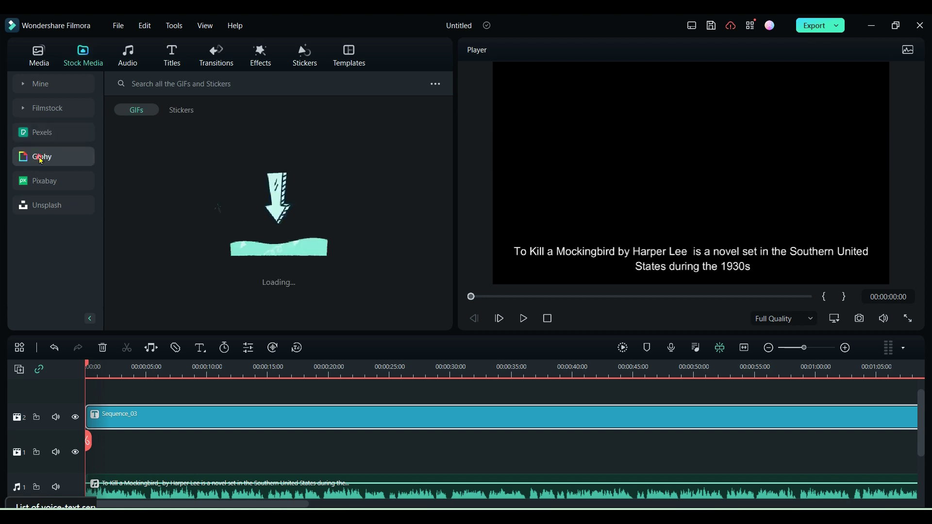
{"action": "left_click", "coordinate": [55, 183]}
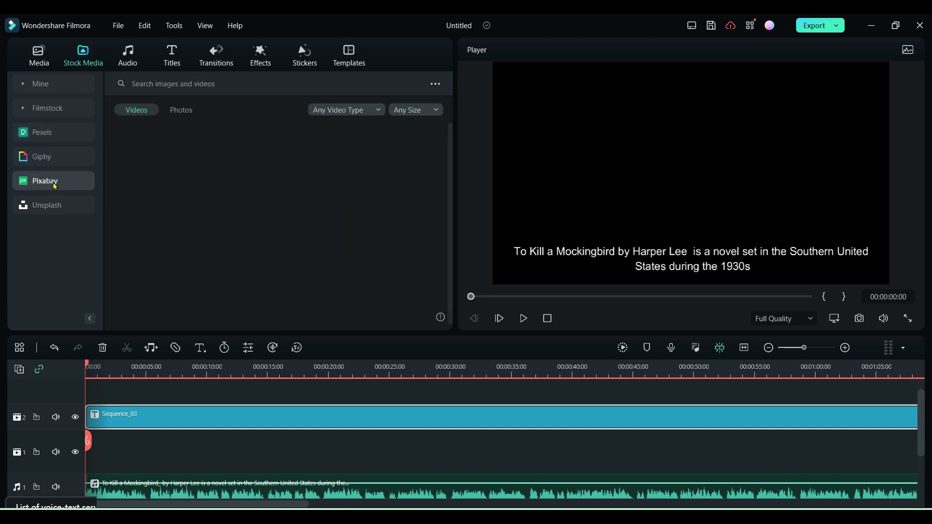
{"action": "left_click", "coordinate": [61, 109]}
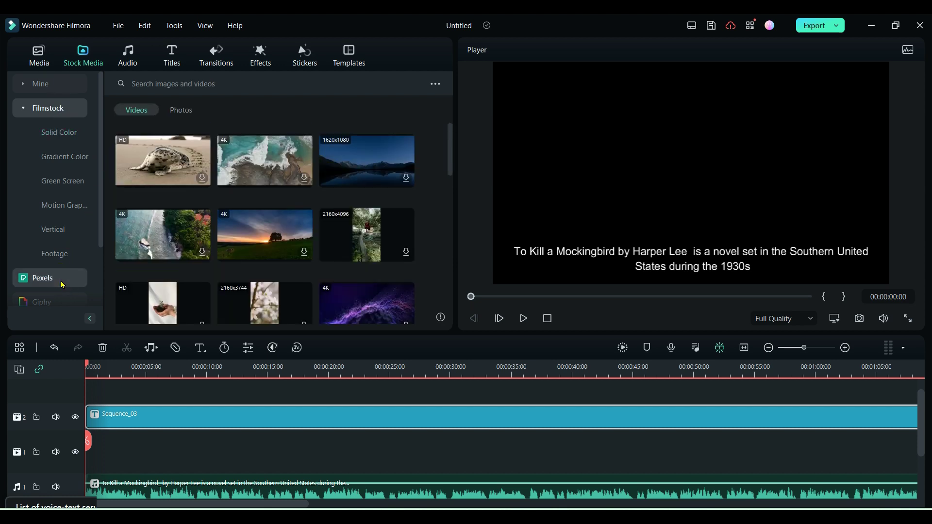
{"action": "left_click", "coordinate": [63, 283]}
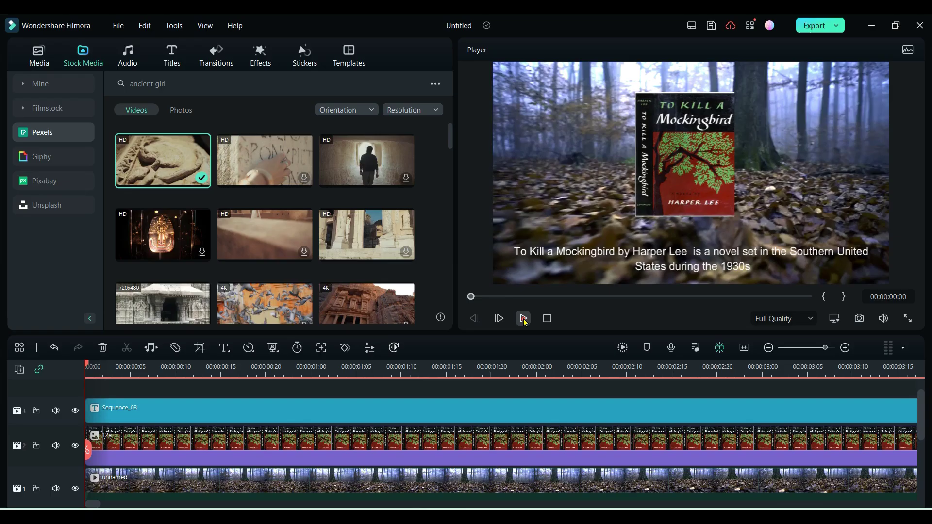
- Play the assembled video from the timeline start to review the visuals and subtitles, and pause it during the second subtitle
{"action": "left_click", "coordinate": [523, 319]}
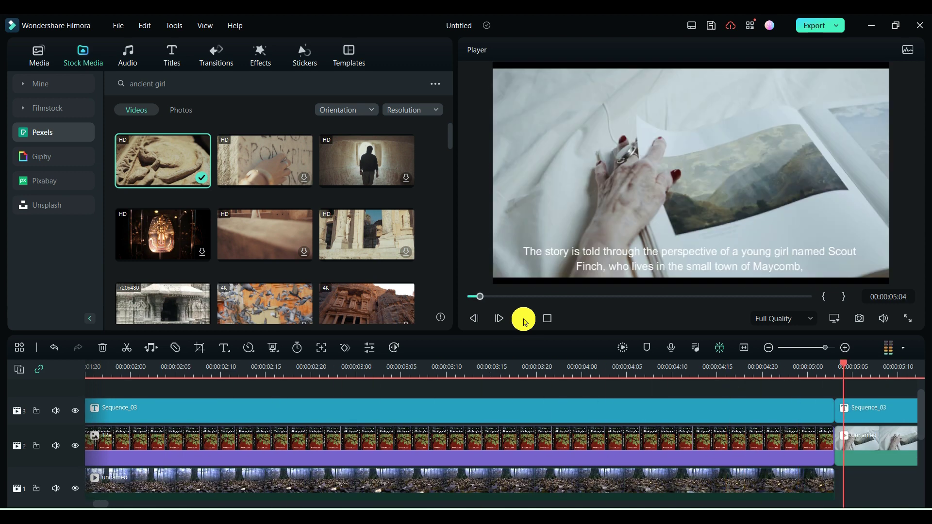
{"action": "left_click", "coordinate": [523, 318]}
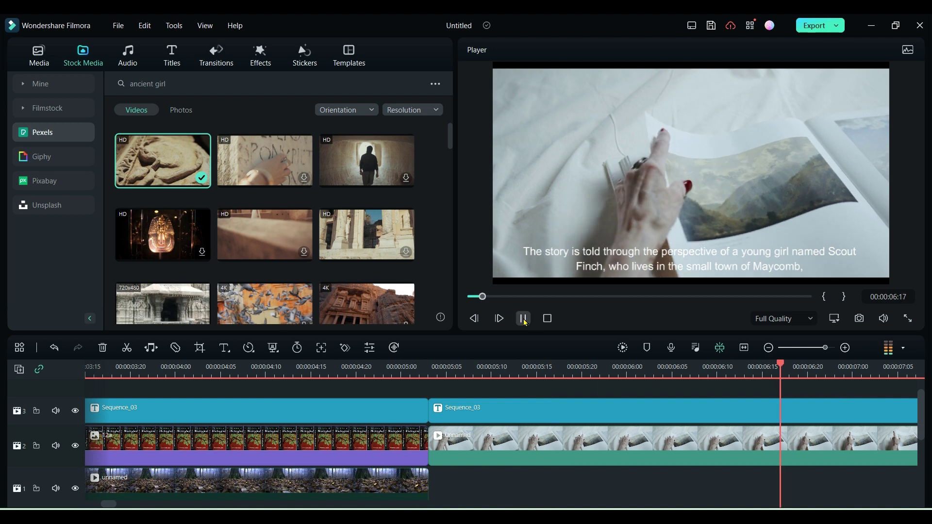
- Open the export settings for the finished video and replace the output file name with "humming"
{"action": "left_click", "coordinate": [807, 27]}
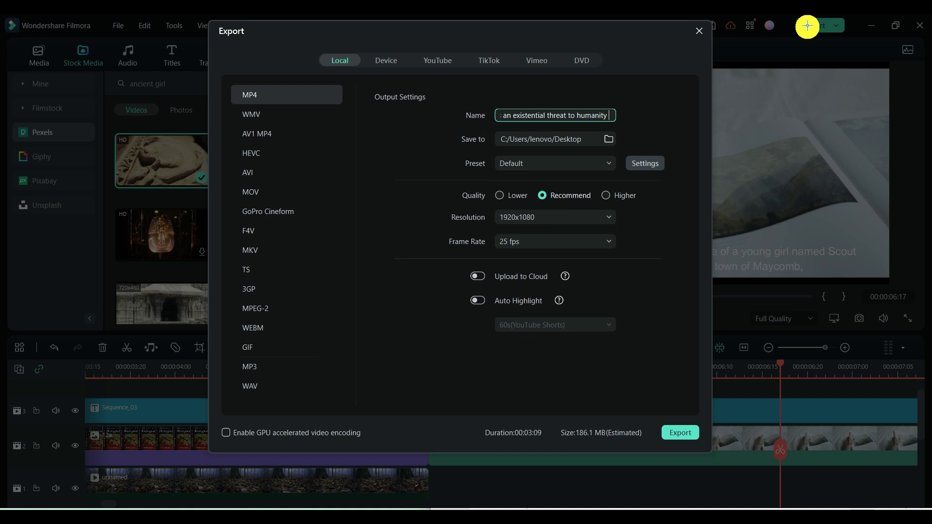
{"action": "triple_click", "coordinate": [584, 115]}
{"action": "type", "text": "humming"}
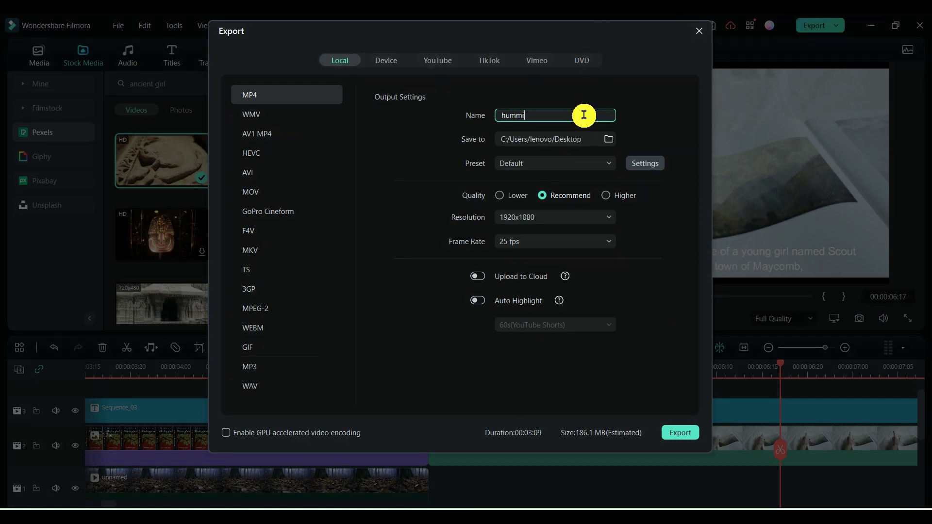